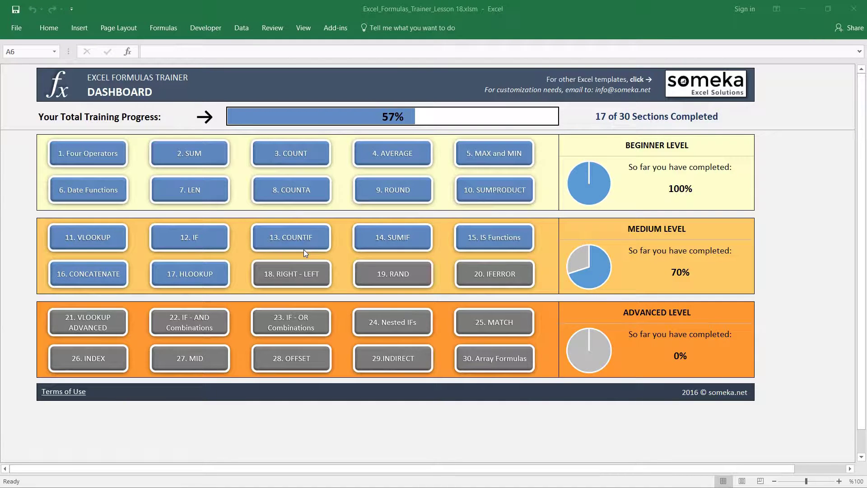
Open the '18. RIGHT - LEFT' lesson from the trainer dashboard
click(300, 275)
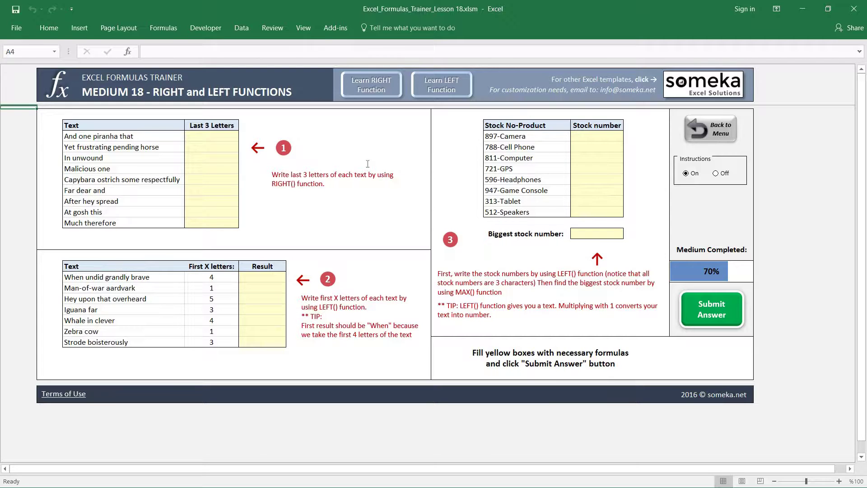
Type =RIGHT(C7;3) into D7 to take the last three letters of 'And one piranha that'
click(213, 139)
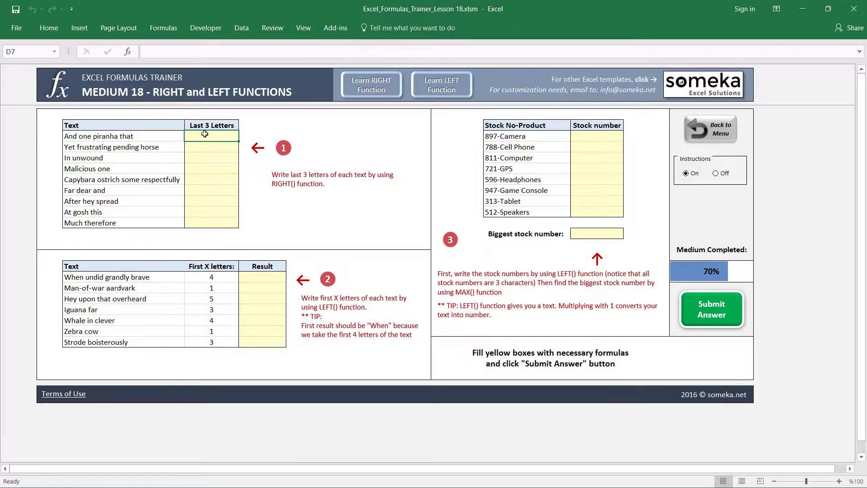
click(97, 137)
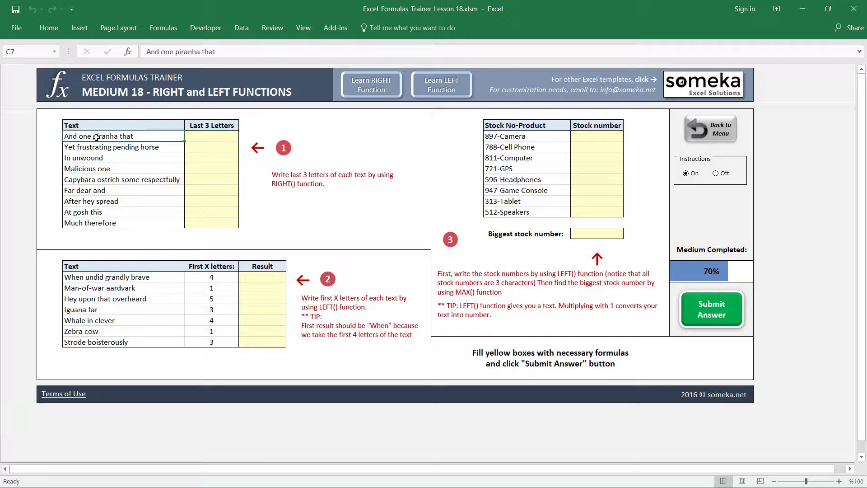
click(213, 137)
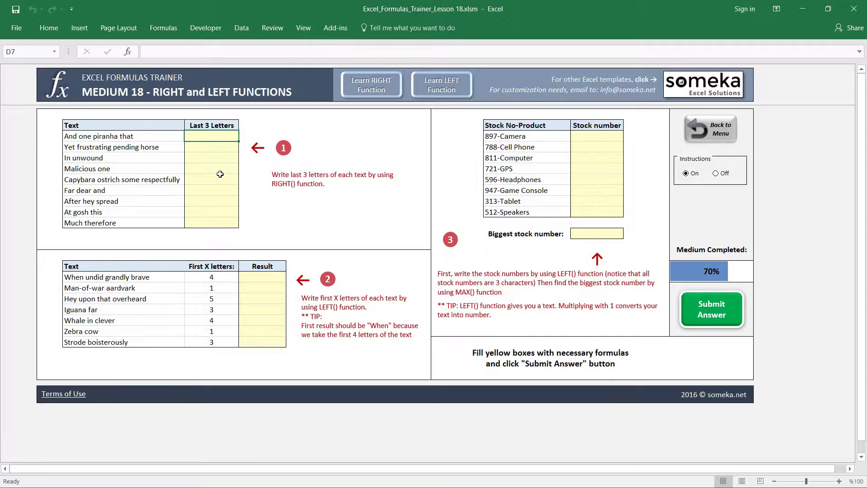
text(=)
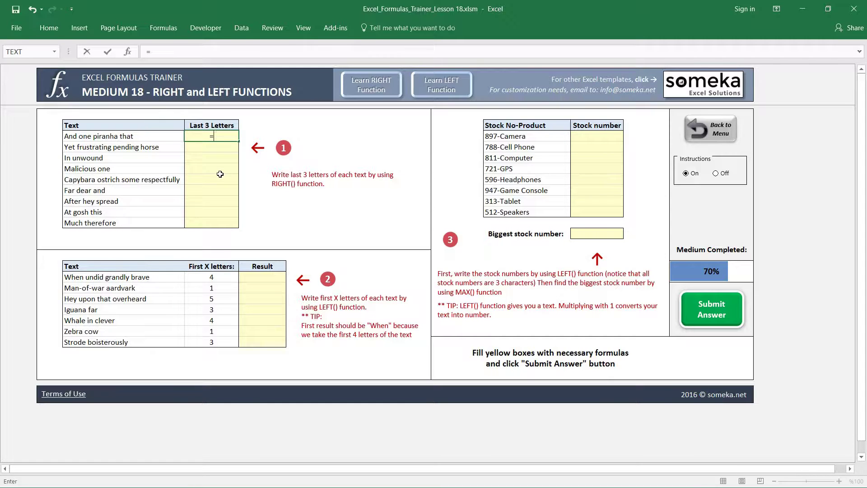
text(RIGHT)
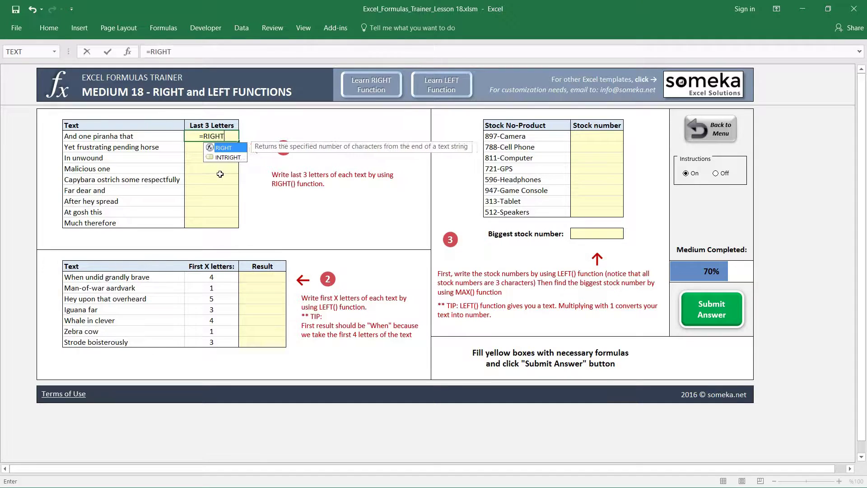
text(()
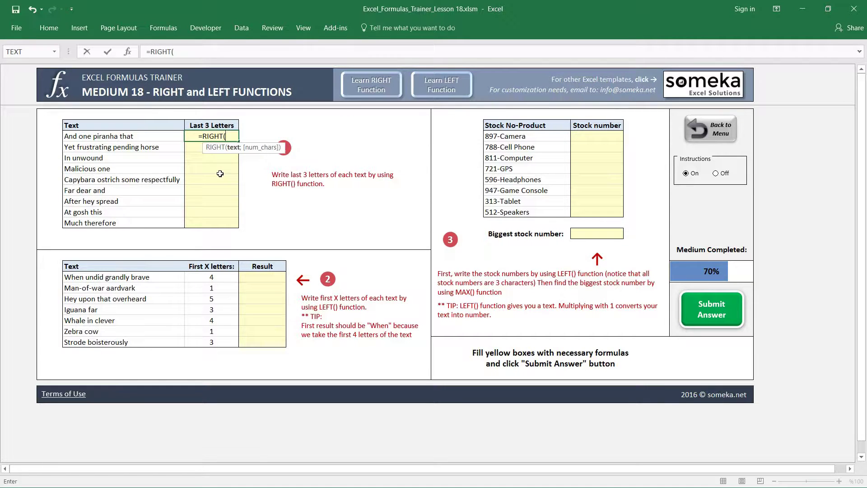
click(103, 140)
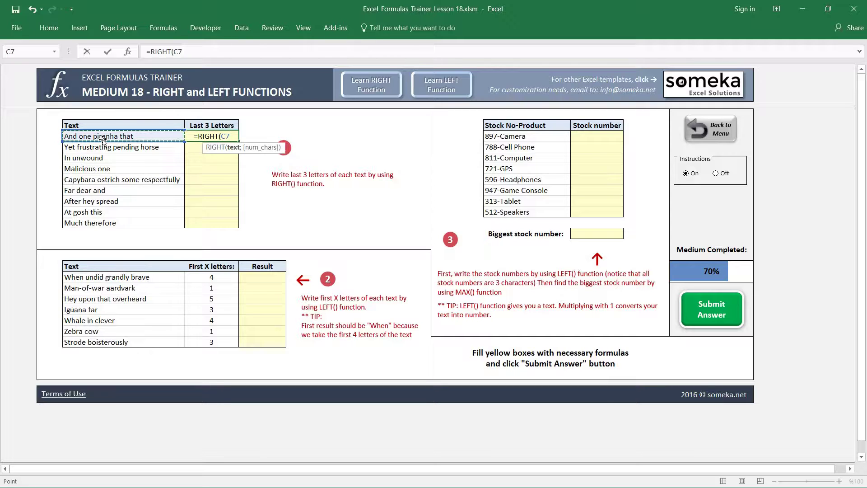
text(;)
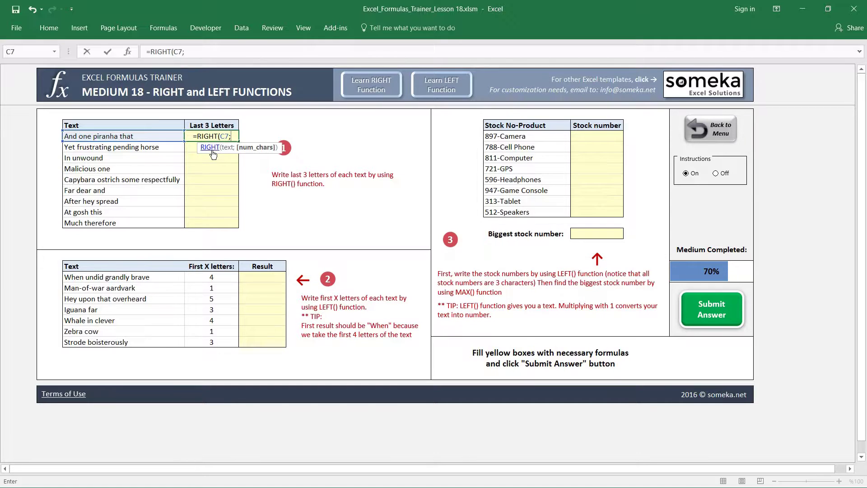
text(3)
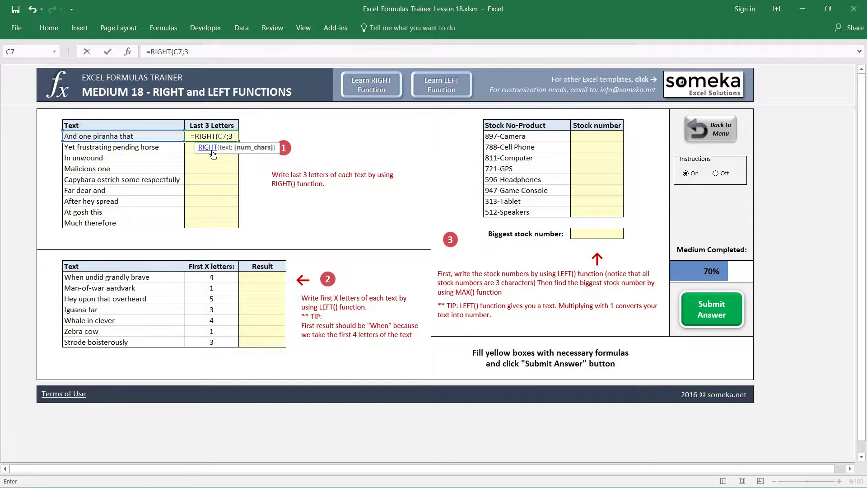
text())
Commit the =RIGHT(C7;3) formula in D7 so it returns hat
key(Return)
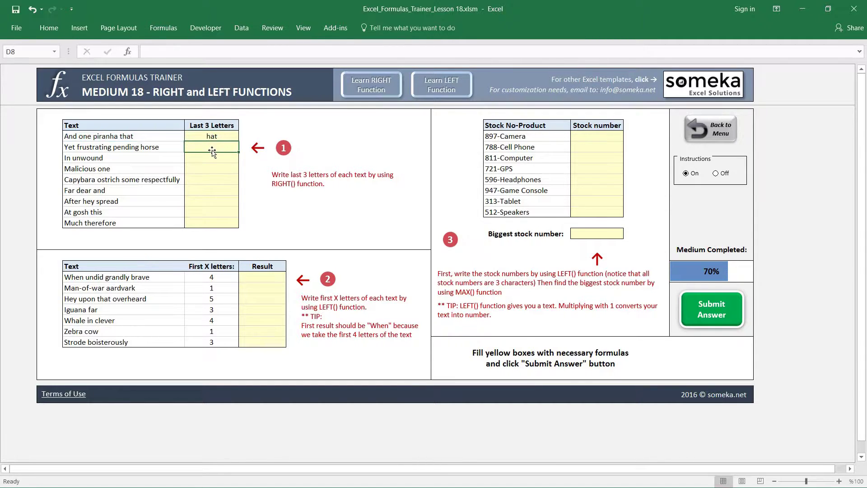
key(Up)
key(Left)
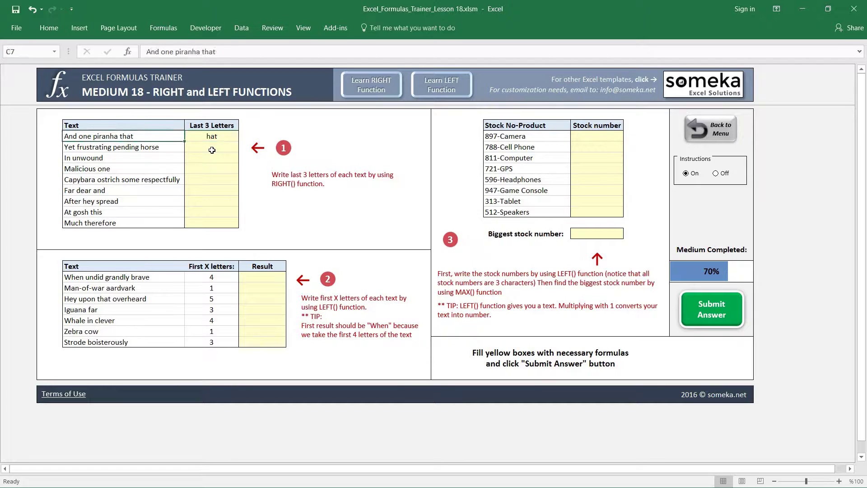
key(Right)
Paste the RIGHT formula down D7:D15 as formulas only, giving rse, und, one and the rest
key(ctrl+c)
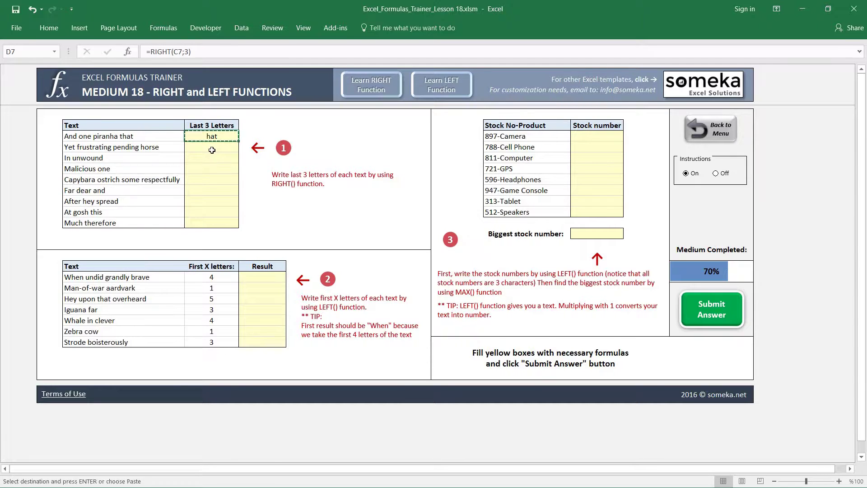
key(shift+Down)
key(shift+Down)
key(shift+Down)
key(shift+Down)
key(shift+Down)
key(shift+Down)
key(shift+Down)
key(shift+Down)
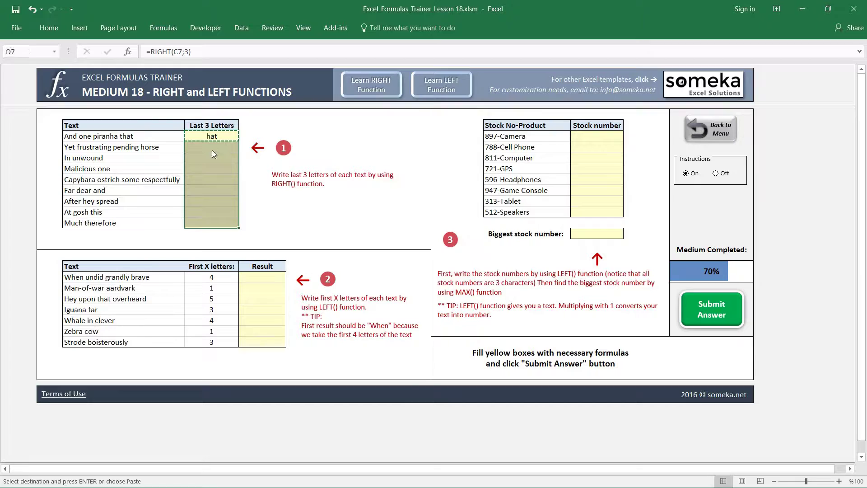
key(ctrl+alt+v)
key(f)
key(Return)
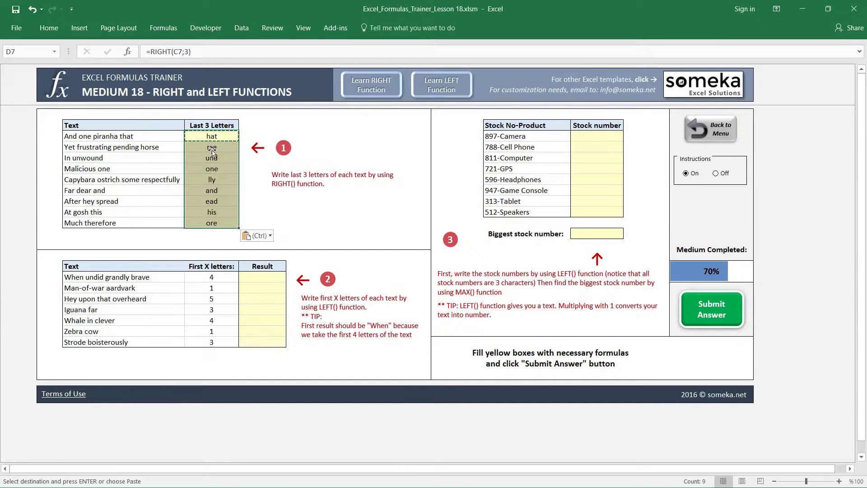
key(Down)
key(Down)
key(Down)
key(Escape)
key(Left)
key(Right)
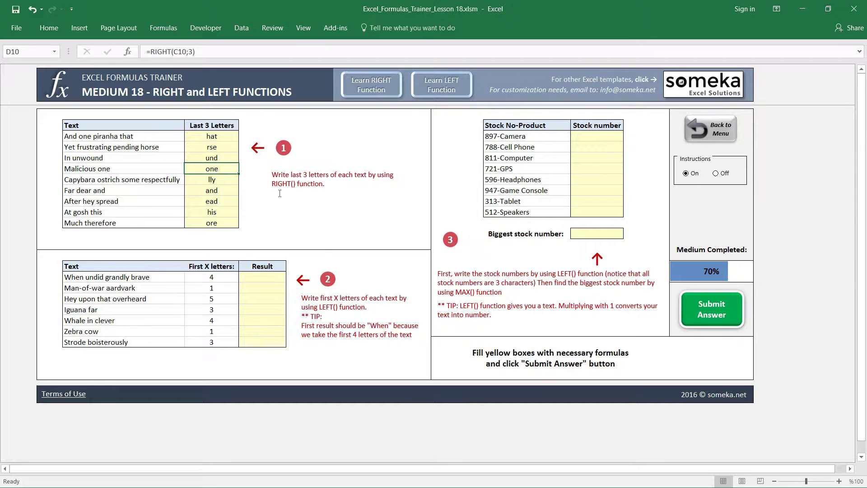
Start a =LEFT(C20 formula in E20 for the text 'When undid grandly brave'
click(258, 277)
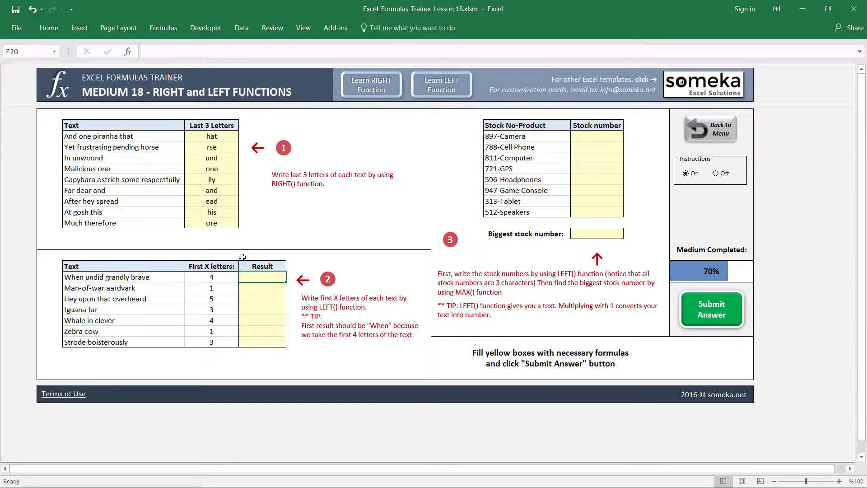
drag(214, 277, 213, 343)
click(221, 278)
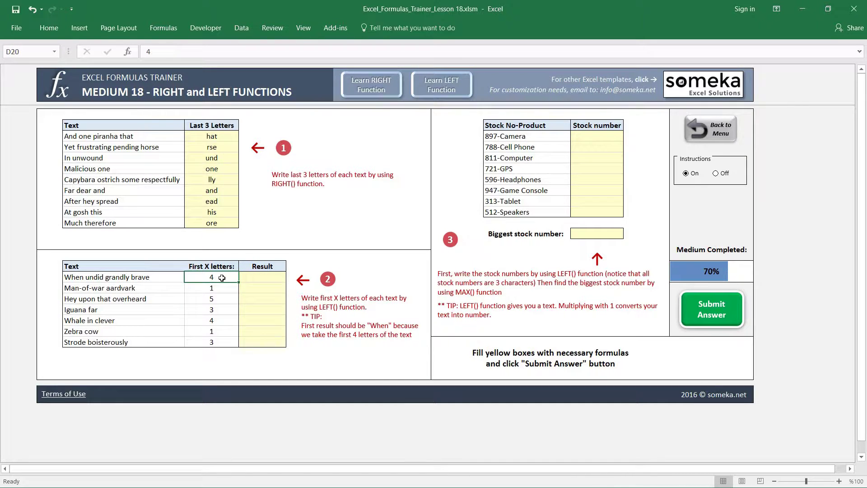
click(269, 278)
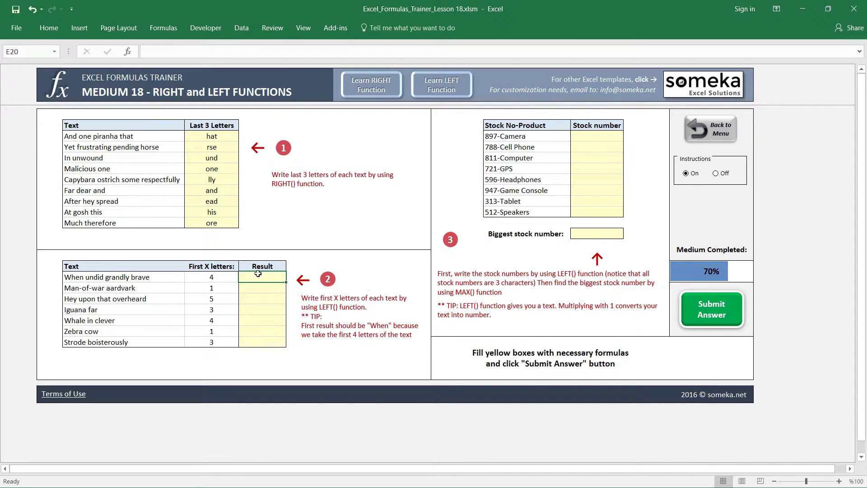
click(110, 277)
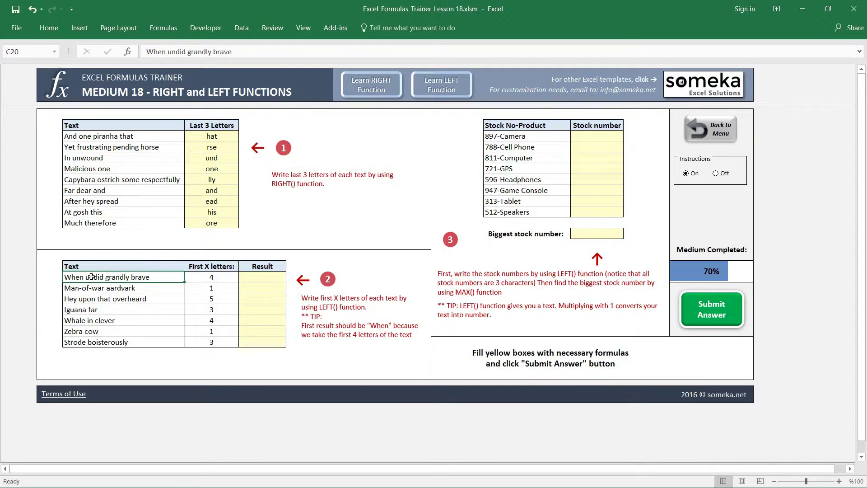
click(266, 278)
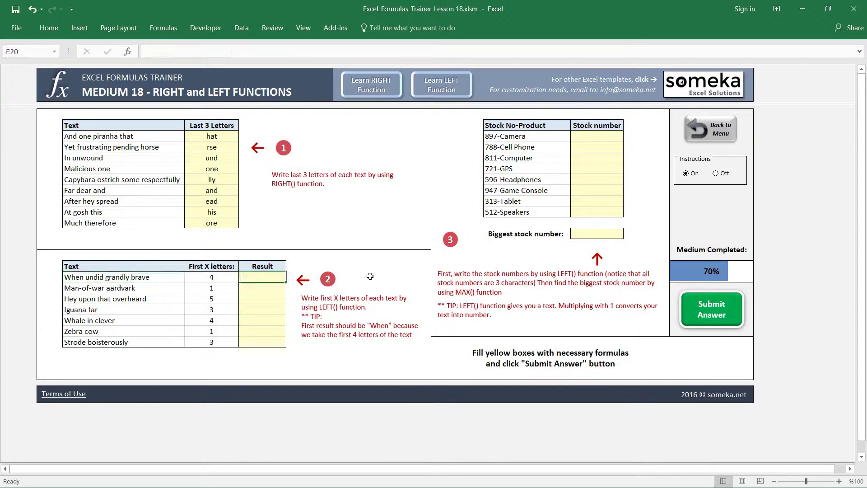
text(=LEFT()
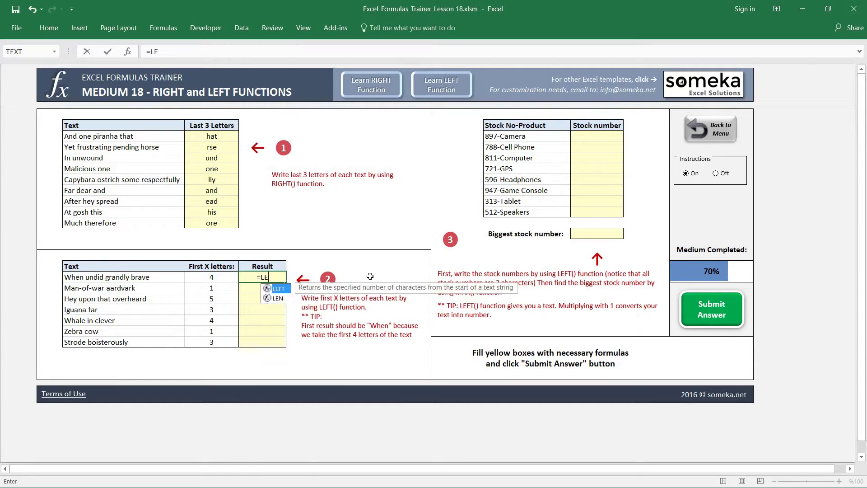
click(101, 278)
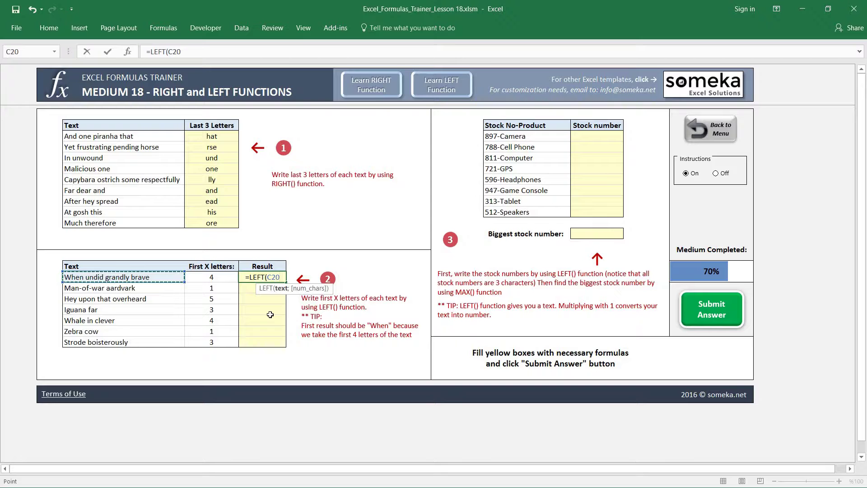
Enter the LEFT formula in E20, then correct it to =LEFT(C20;D20) so it returns When
text())
key(ctrl+Return)
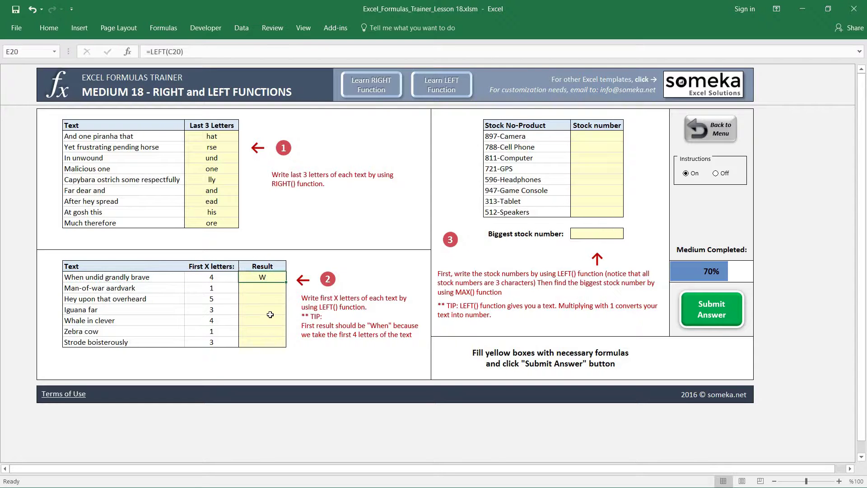
key(Left)
key(Left)
key(Right)
key(Right)
double_click(270, 278)
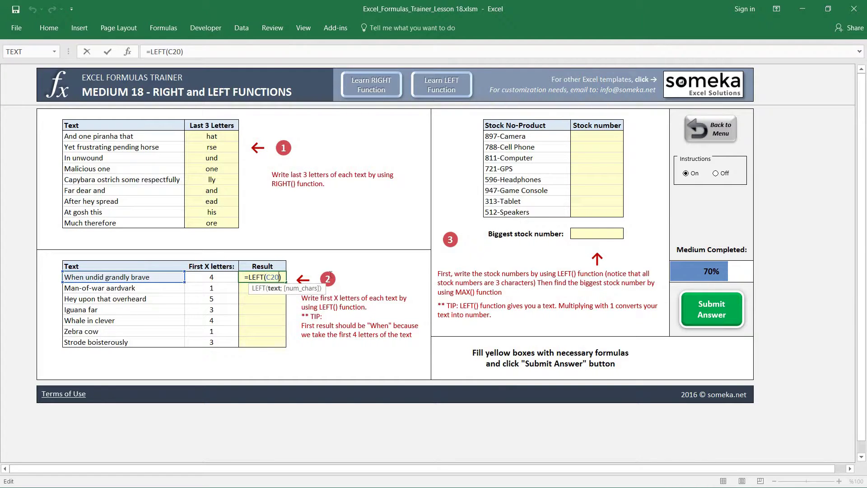
text(;)
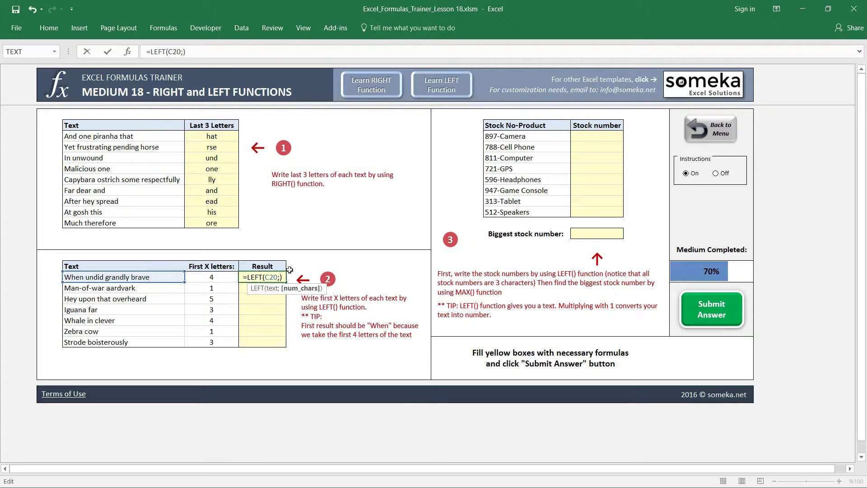
click(208, 277)
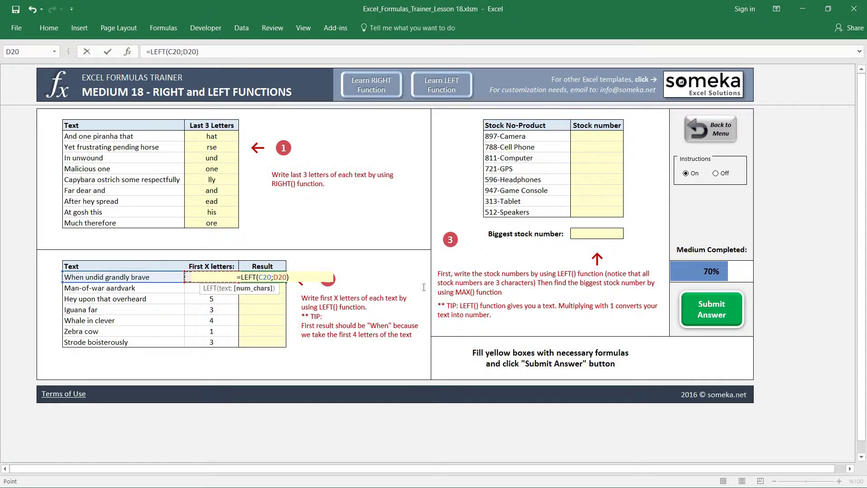
key(Return)
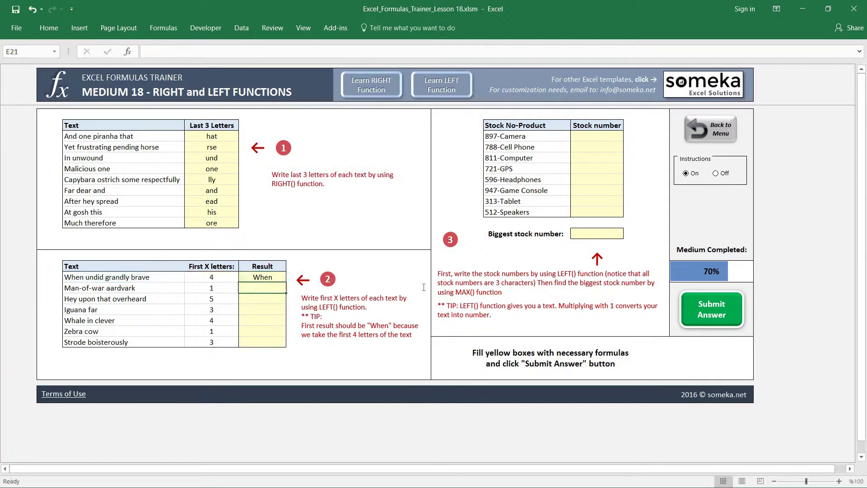
key(Up)
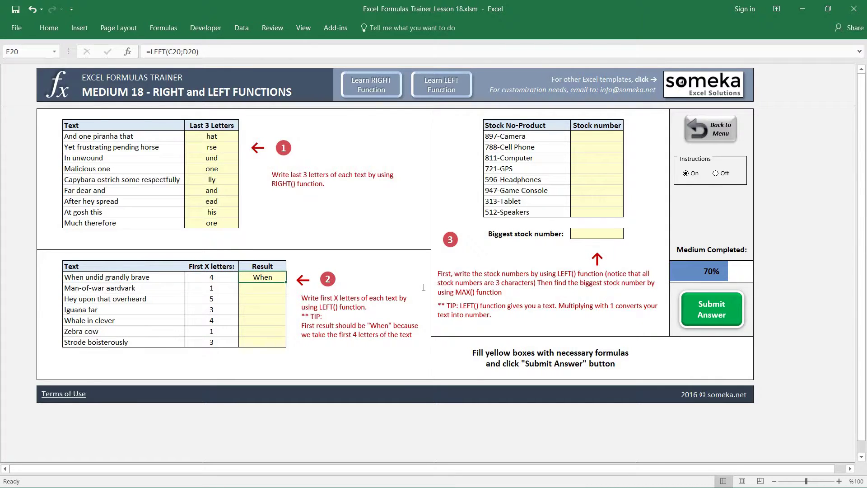
key(Left)
key(Right)
Paste the E20 formula down the Result column as formulas only, giving M, Hey u, Igu, Whal, Z, Str
key(ctrl+c)
key(Down)
key(shift+Down)
key(shift+Down)
key(shift+Down)
key(shift+Down)
key(shift+Down)
key(shift+Down)
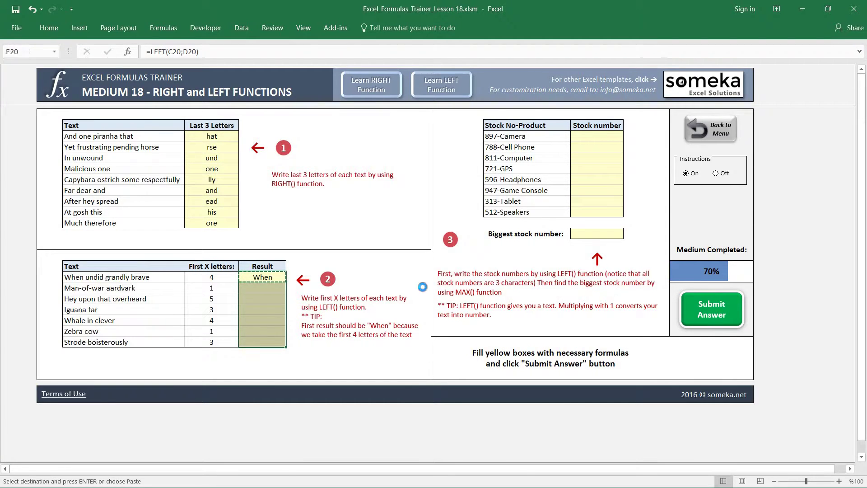
key(ctrl+alt+v)
key(f)
key(Return)
key(Down)
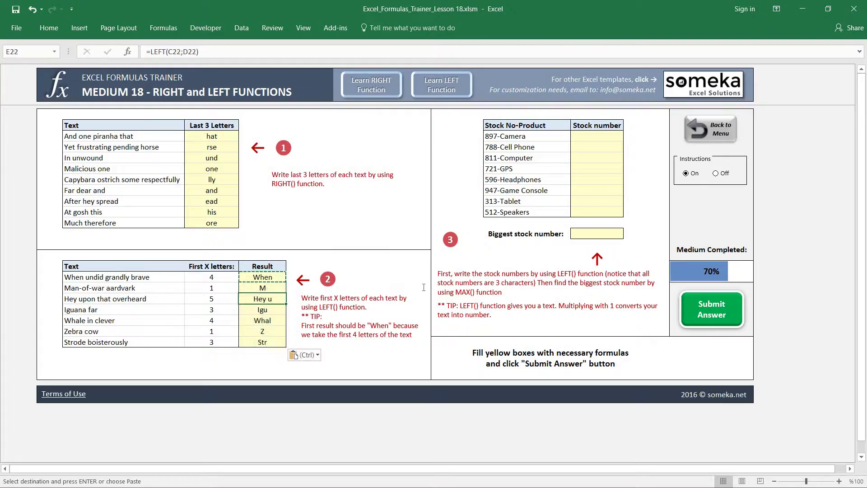
key(Escape)
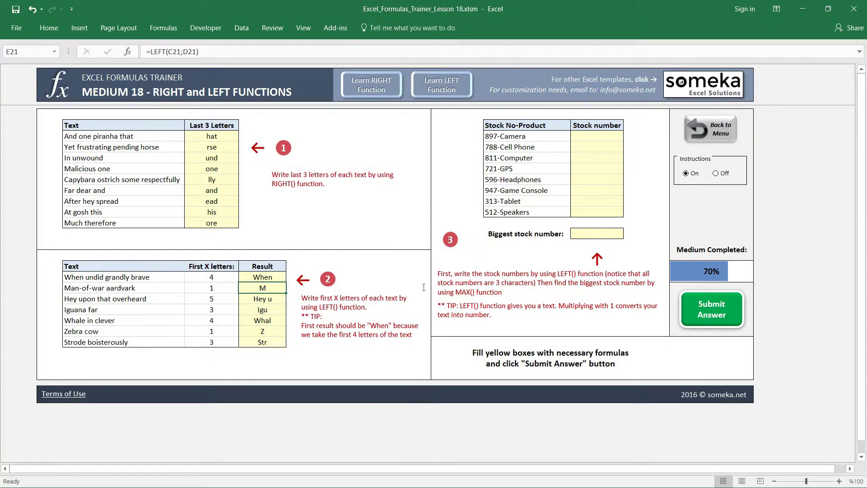
Try a letter count of 2 for Man-of-war aardvark, then undo it back to 1
key(Left)
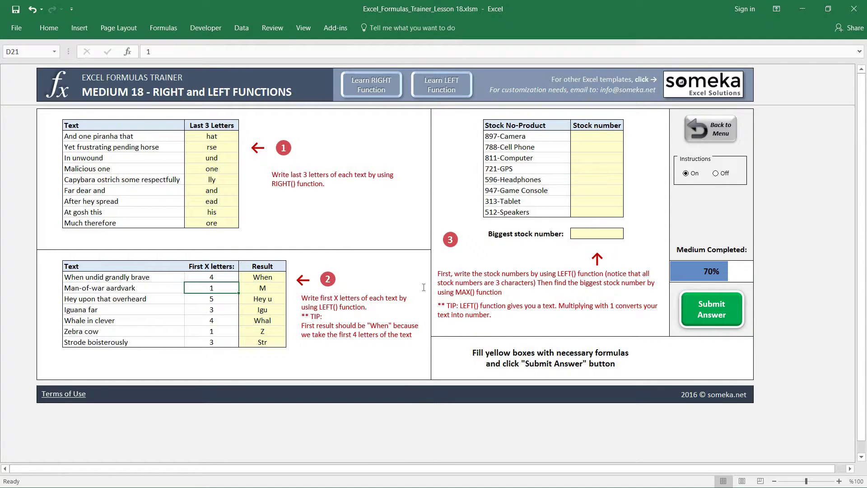
text(2)
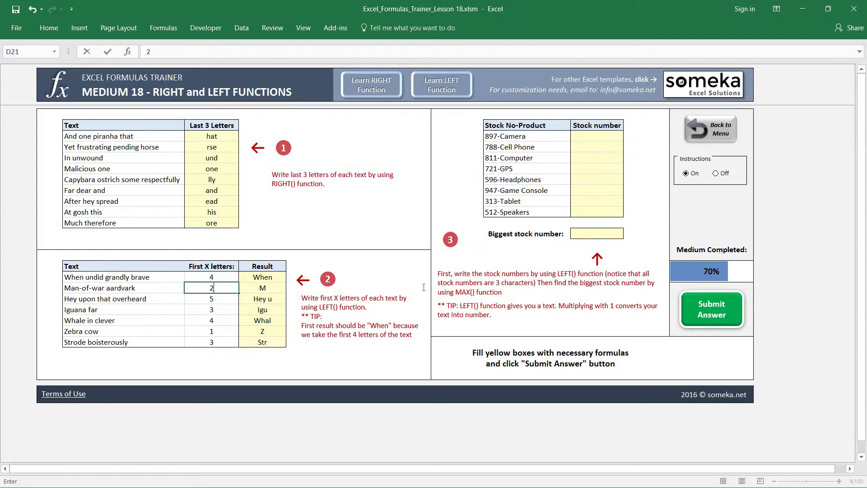
key(ctrl+Return)
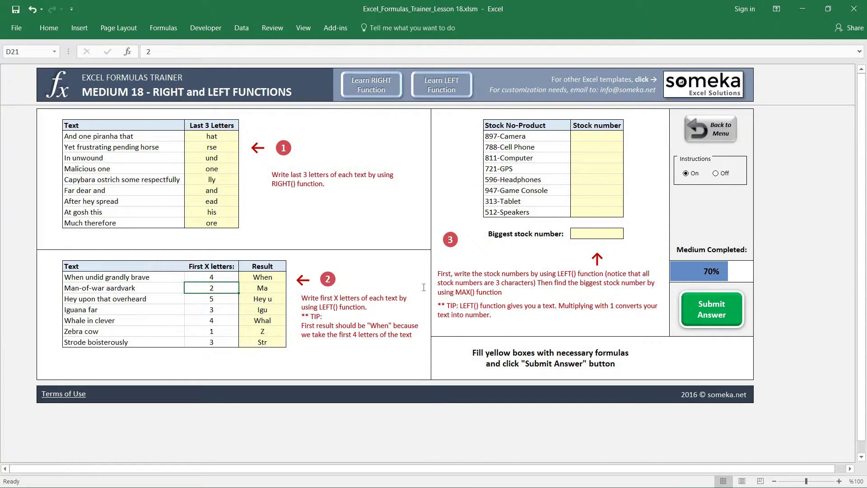
key(Left)
key(Right)
key(ctrl+z)
key(Right)
key(Right)
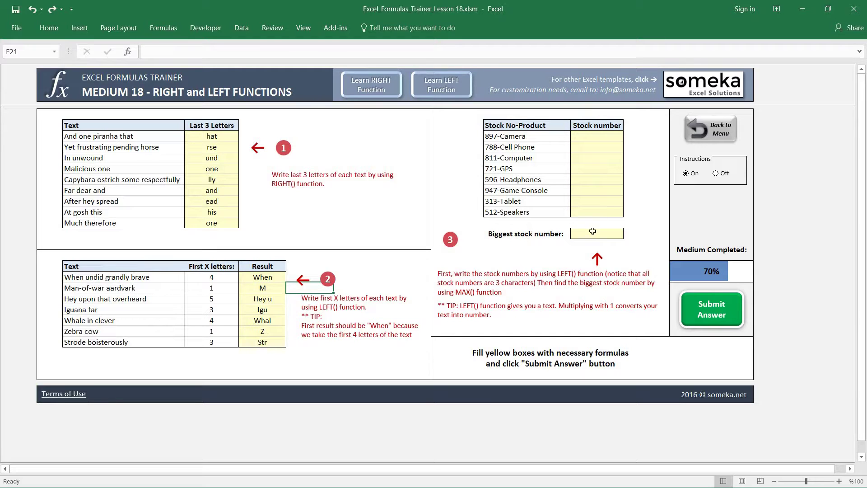
click(509, 134)
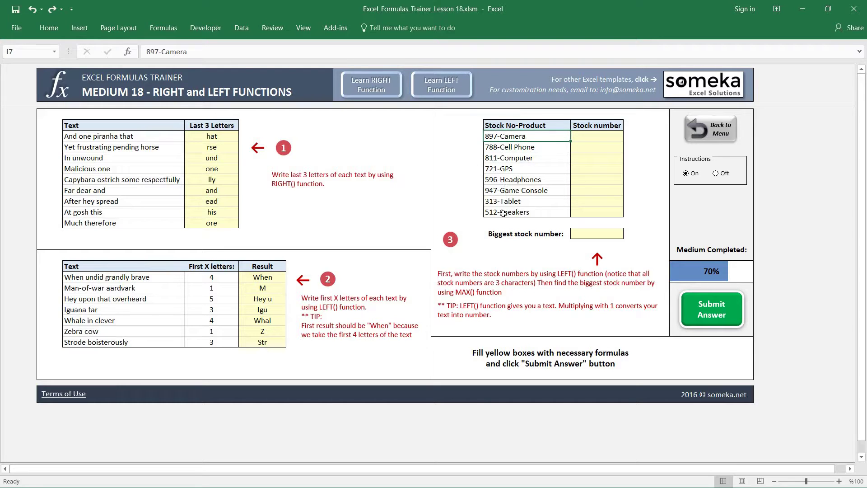
Enter =LEFT(J7;3) in K7 so the first stock number shows 897
click(593, 137)
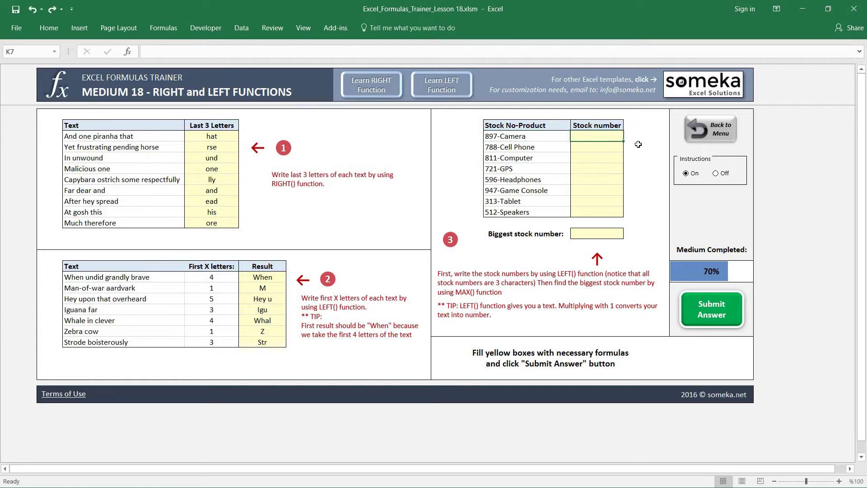
text(=)
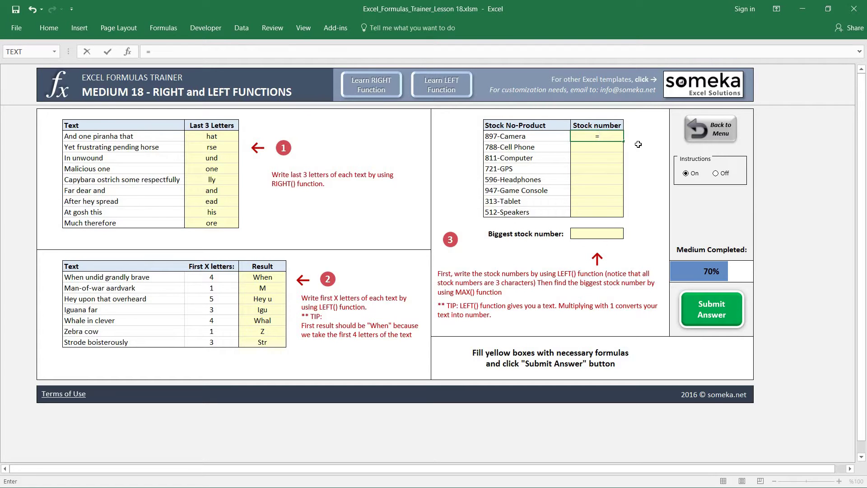
text(LEFT()
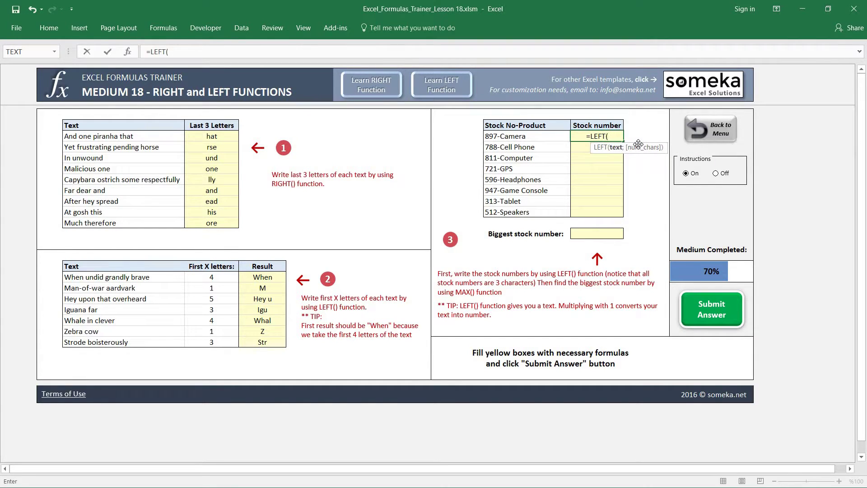
key(Left)
text(;)
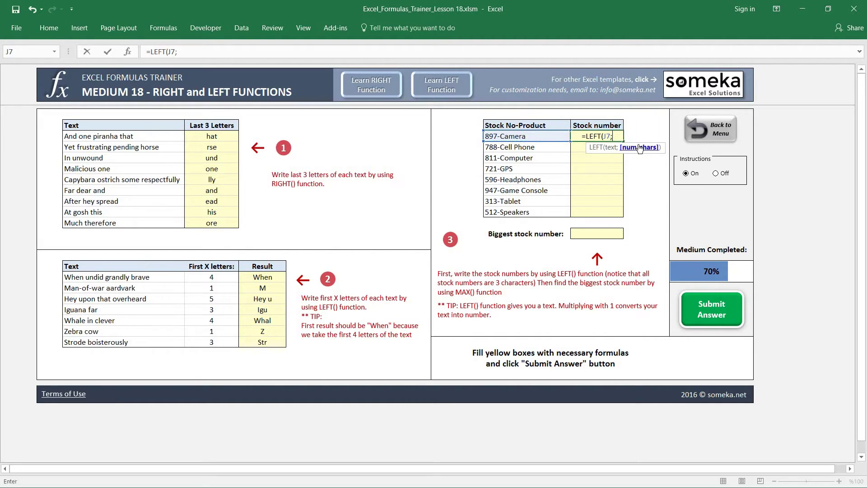
text(3))
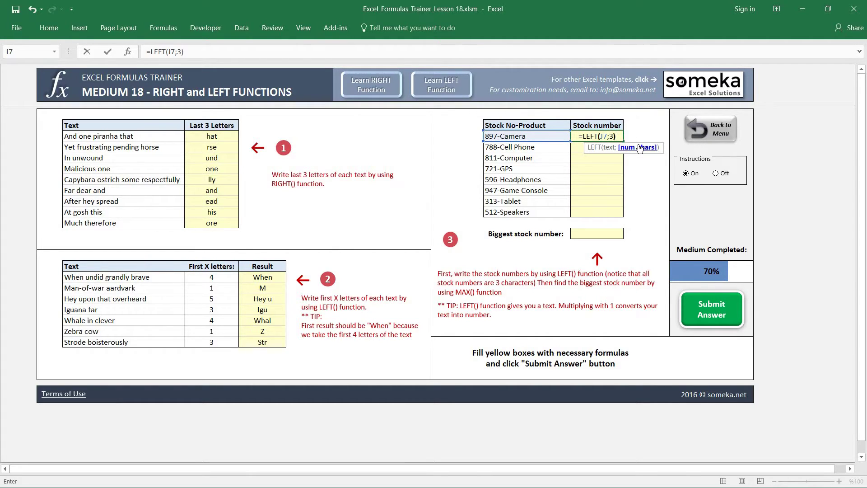
key(Return)
key(Up)
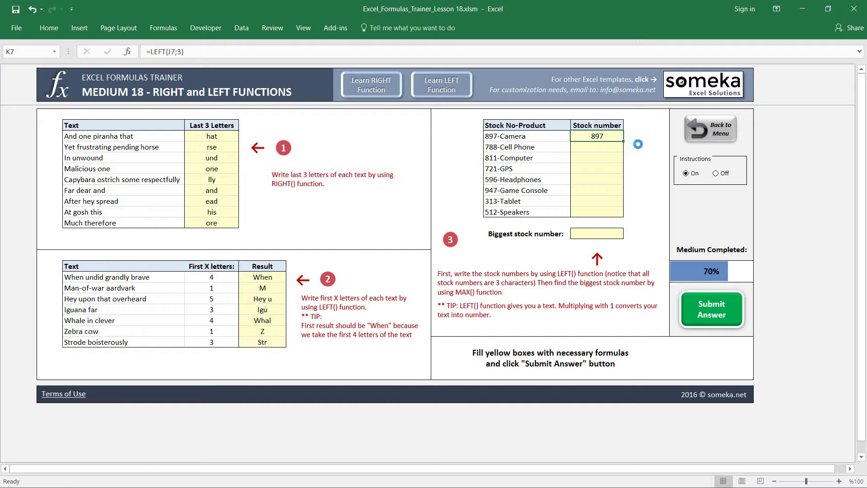
Paste the K7 formula down K7:K14, giving 897, 788, 811, 721, 596, 947, 313, 512
key(ctrl+c)
key(shift+Down)
key(shift+Down)
key(shift+Down)
key(shift+Down)
key(shift+Down)
key(shift+Down)
key(shift+Down)
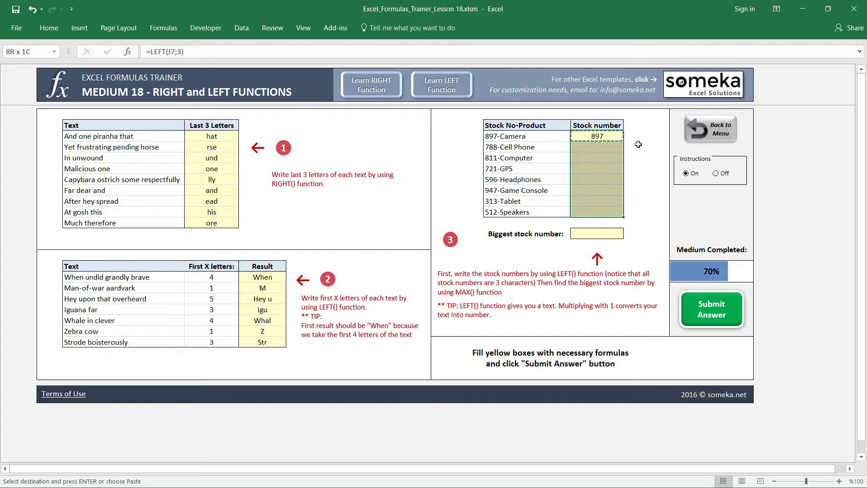
key(ctrl+alt+v)
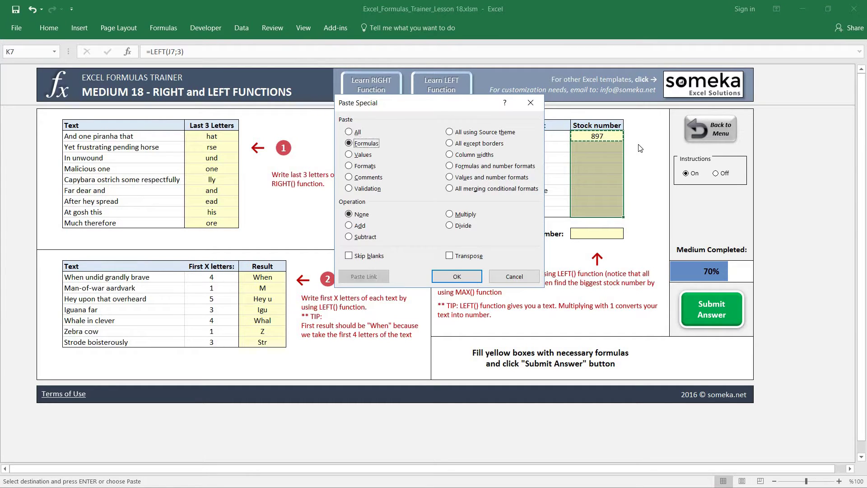
key(Return)
key(Escape)
key(Down)
key(Down)
key(Down)
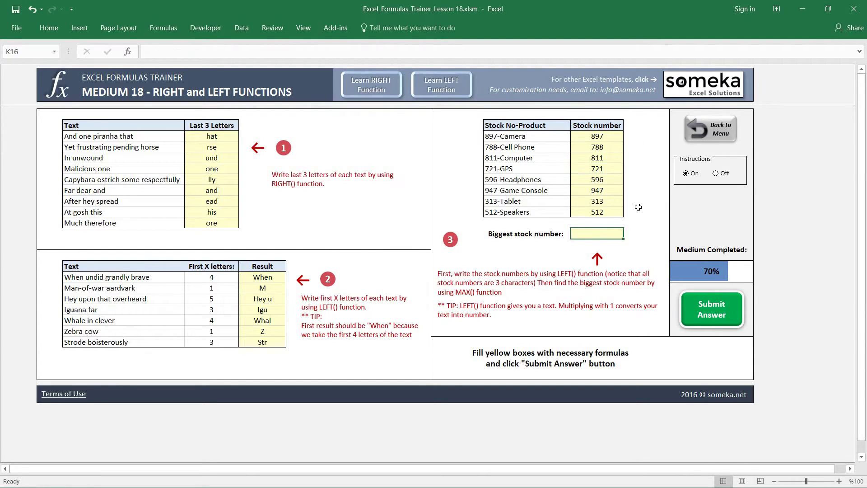
Enter =MAX(K7:K14) in K16, which returns 0 since the stock numbers are text
text(=)
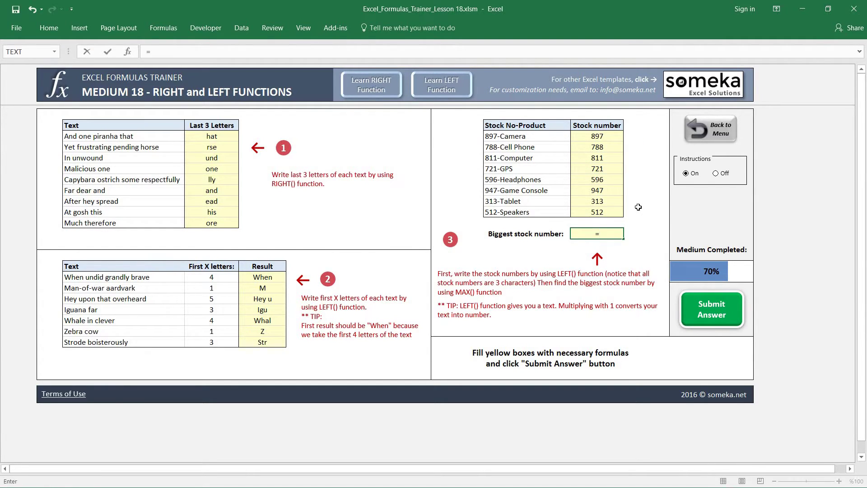
text(MAX()
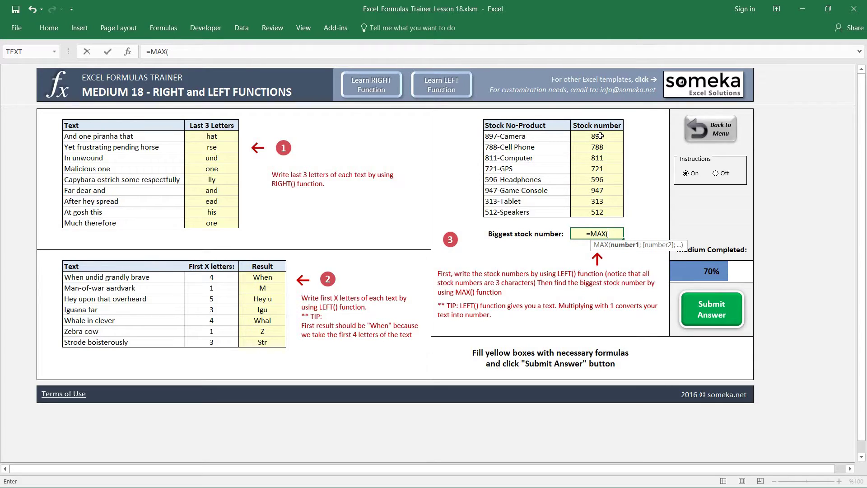
drag(600, 136, 601, 217)
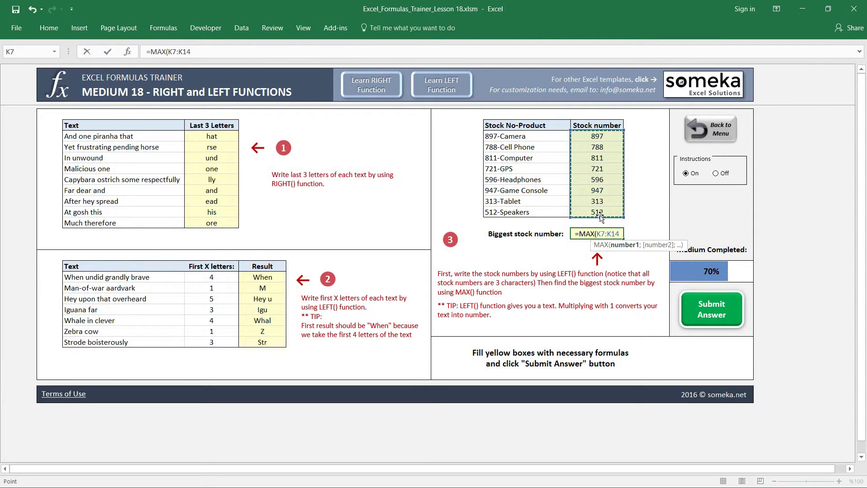
key(Return)
key(Up)
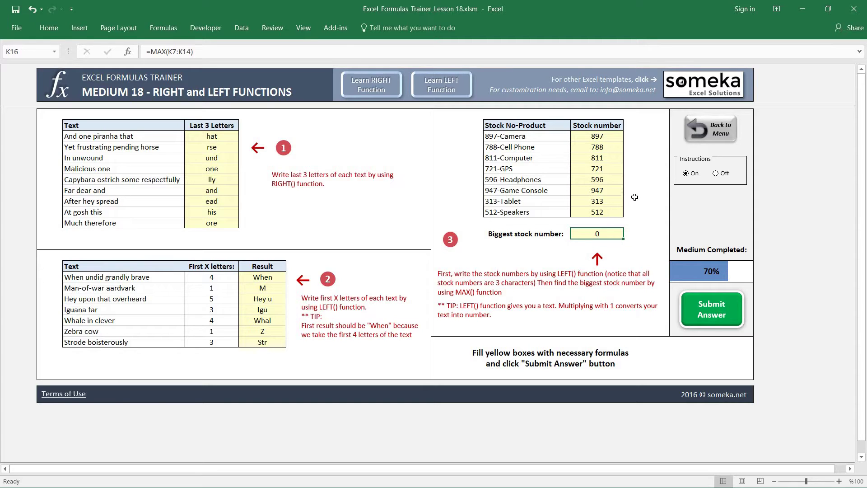
click(600, 137)
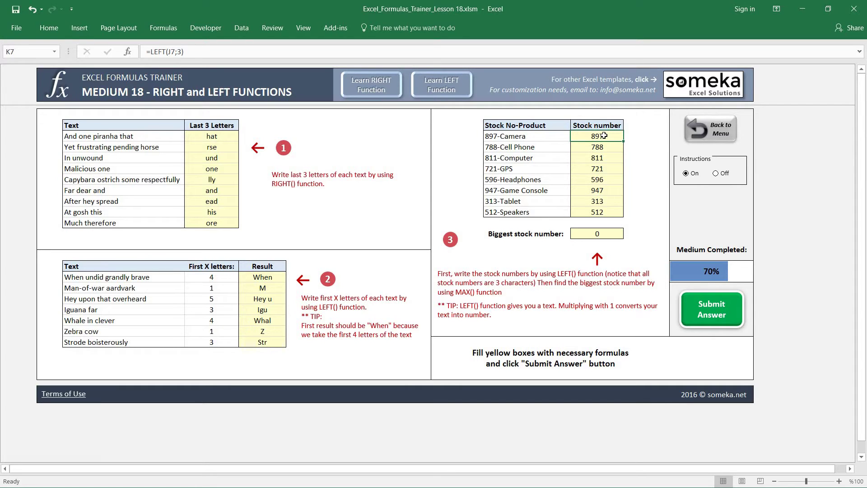
Change K7's formula to =LEFT(J7;3)*1 so it returns a real number
click(207, 51)
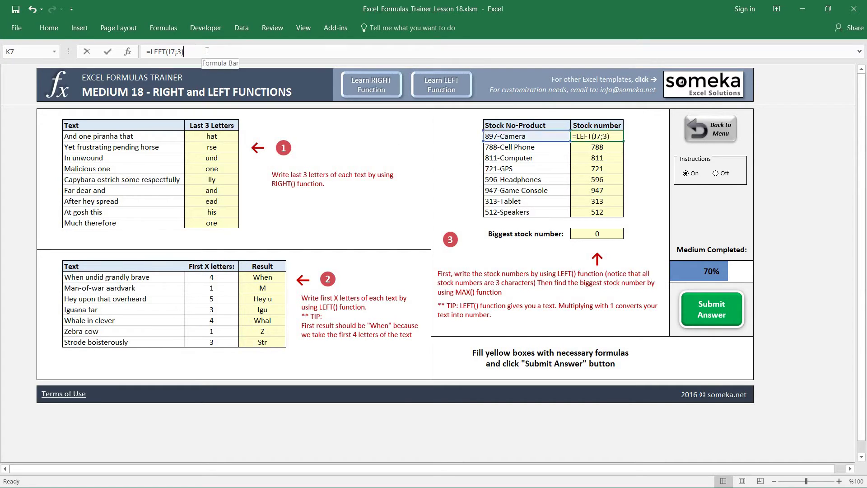
text(*)
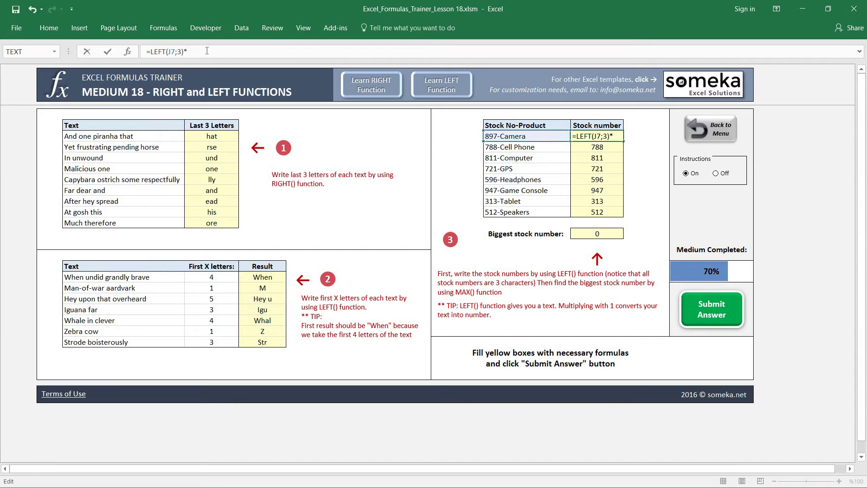
key(Return)
key(Up)
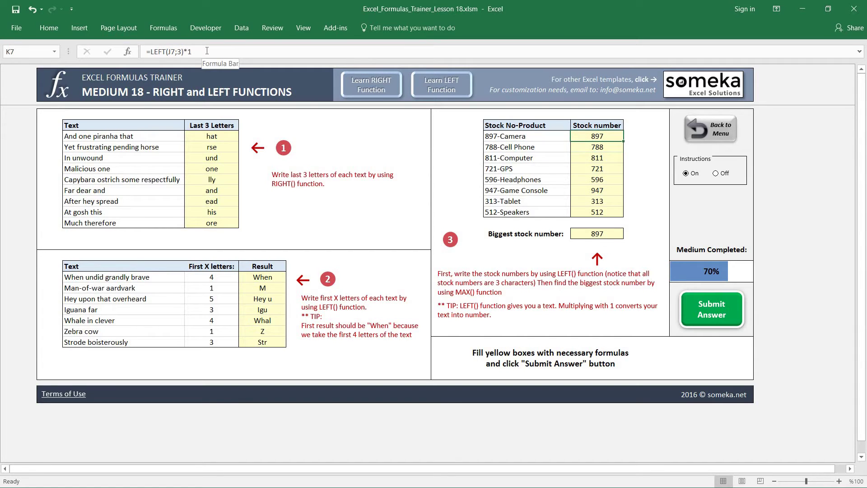
Paste the *1 formula down K7:K14 as formulas, making Biggest stock number 947
key(ctrl+c)
key(shift+Down)
key(shift+Down)
key(shift+Down)
key(shift+Down)
key(shift+Down)
key(shift+Down)
key(shift+Down)
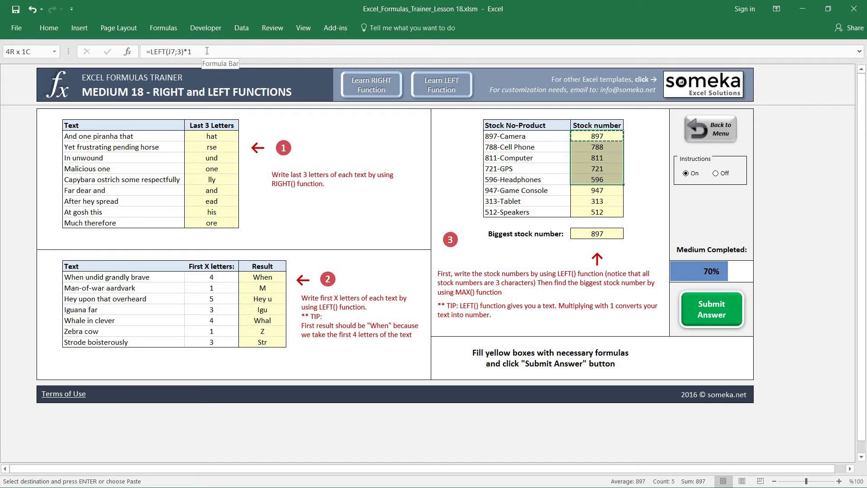
key(ctrl+alt+v)
key(f)
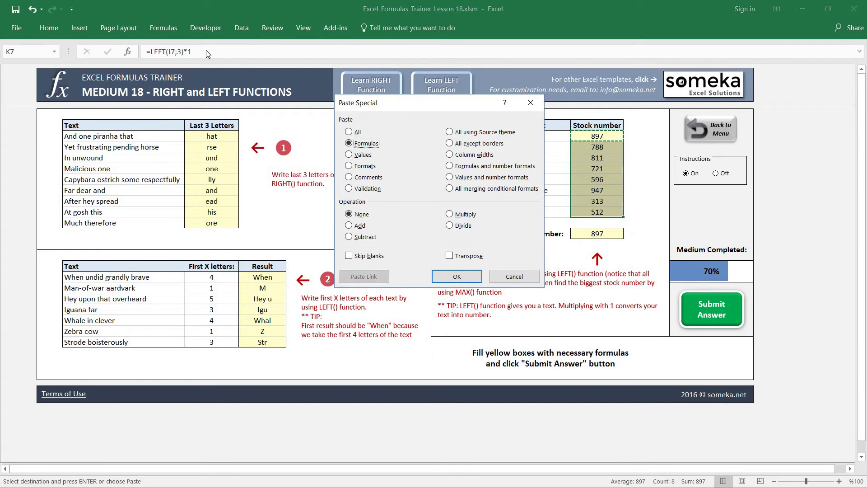
key(Return)
key(Down)
key(Down)
key(Down)
key(Down)
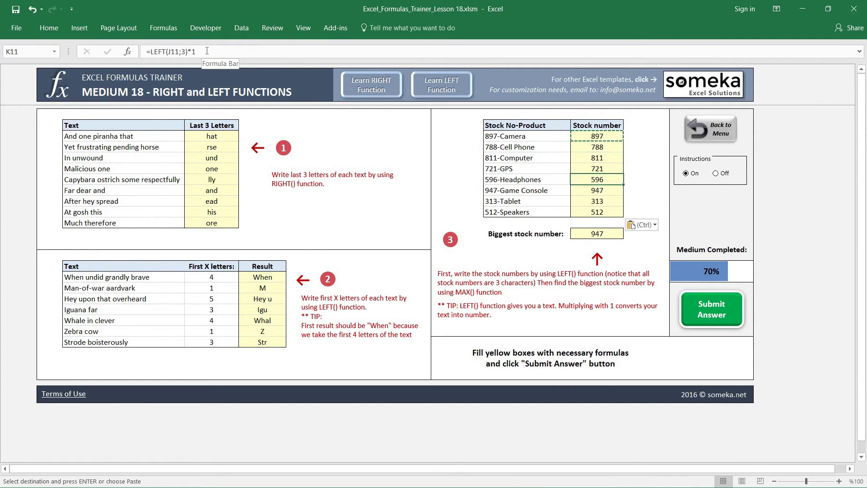
key(Escape)
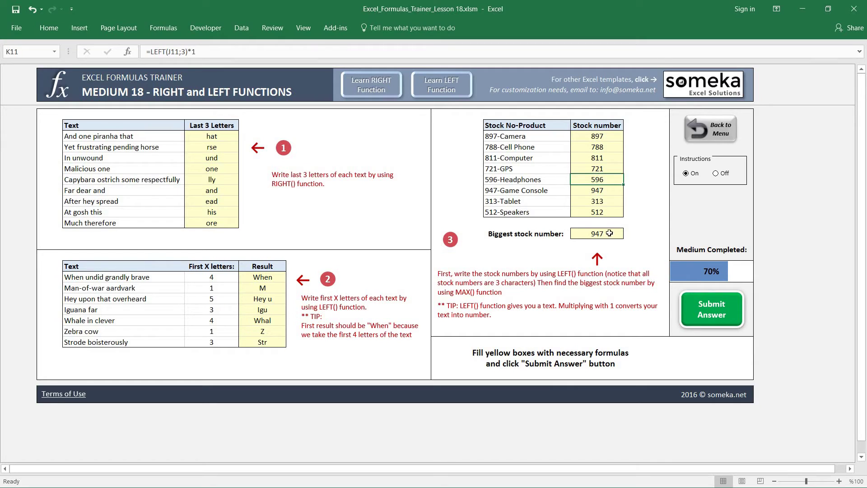
click(610, 193)
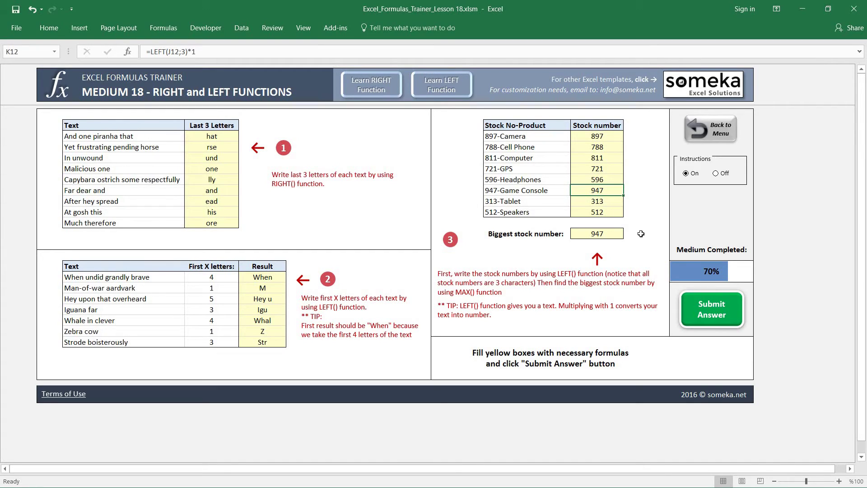
Submit the lesson 18 answers, raising Medium to 80%, and return to the dashboard
click(708, 309)
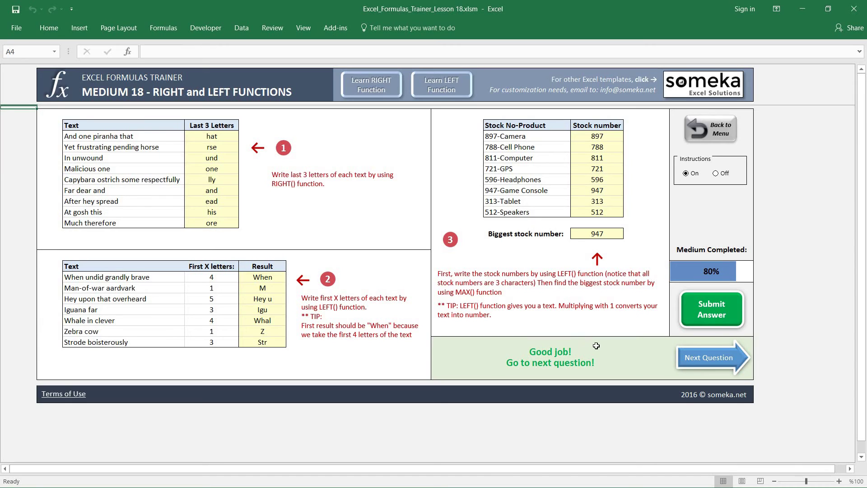
click(723, 130)
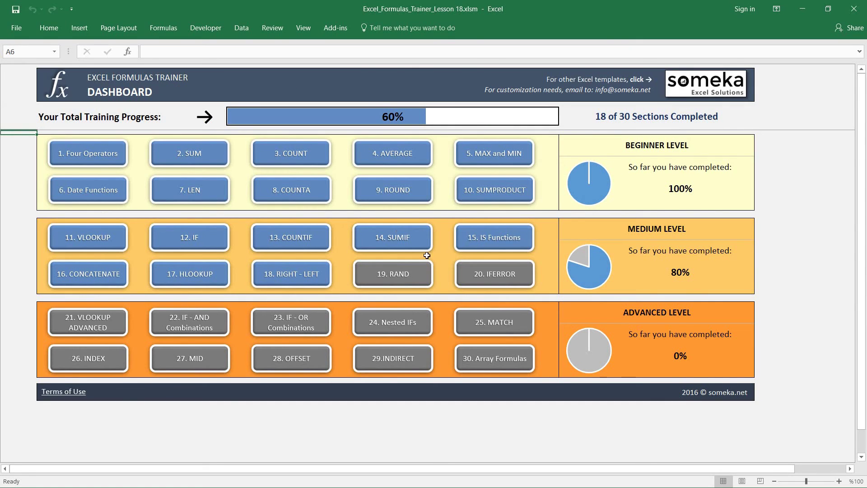